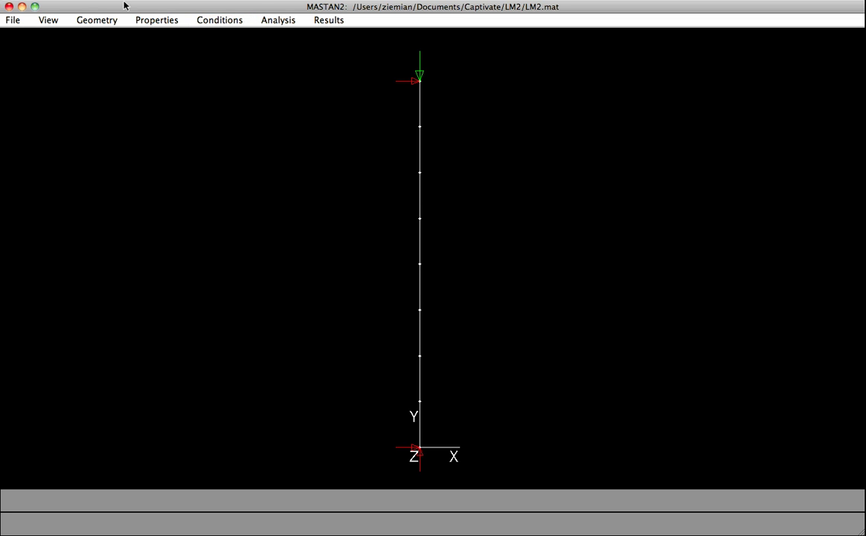
# - Set PX, PY and PZ to 0 on the column's top node to clear its load
pyautogui.click(223, 22)
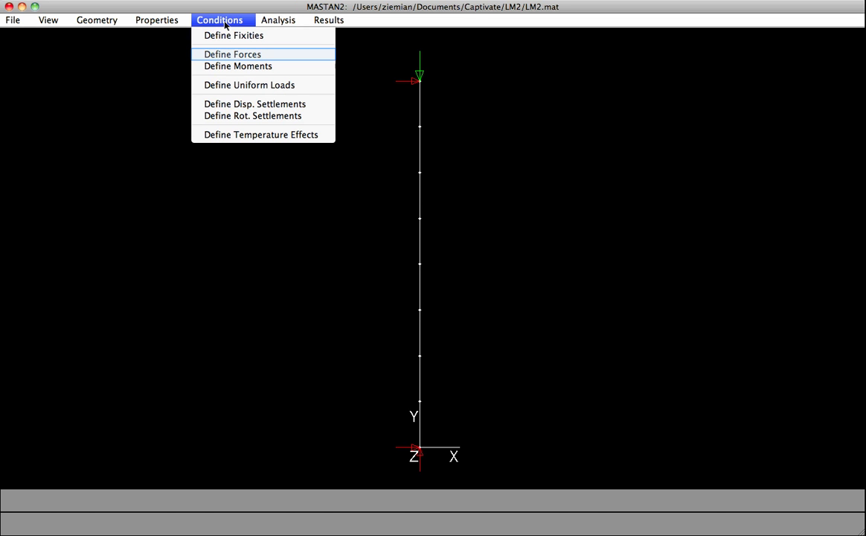
pyautogui.click(233, 55)
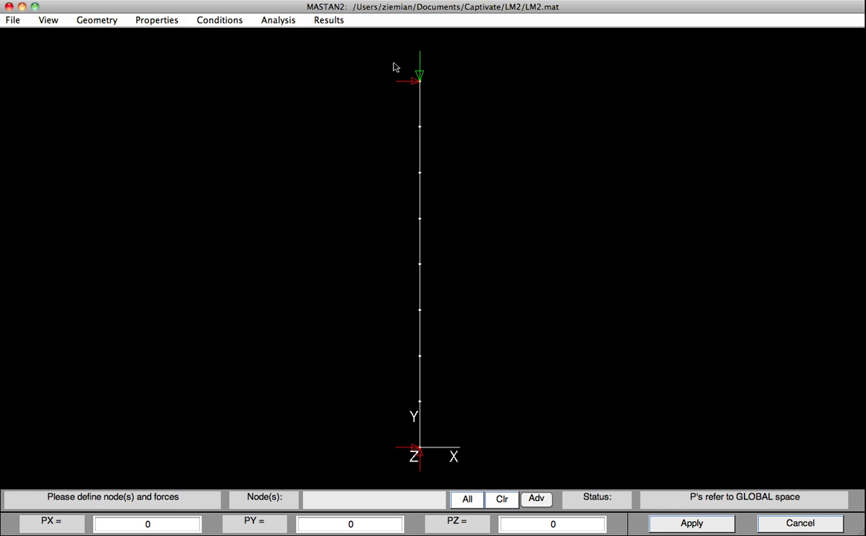
pyautogui.click(420, 82)
pyautogui.click(692, 523)
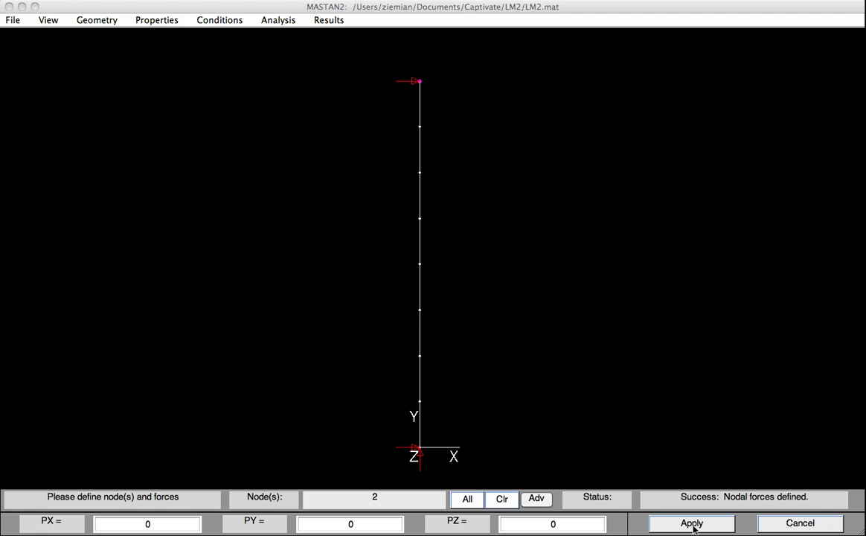
# - Clear the node selection and give mid-height node 6 a nodal force of PX = 10
pyautogui.click(501, 499)
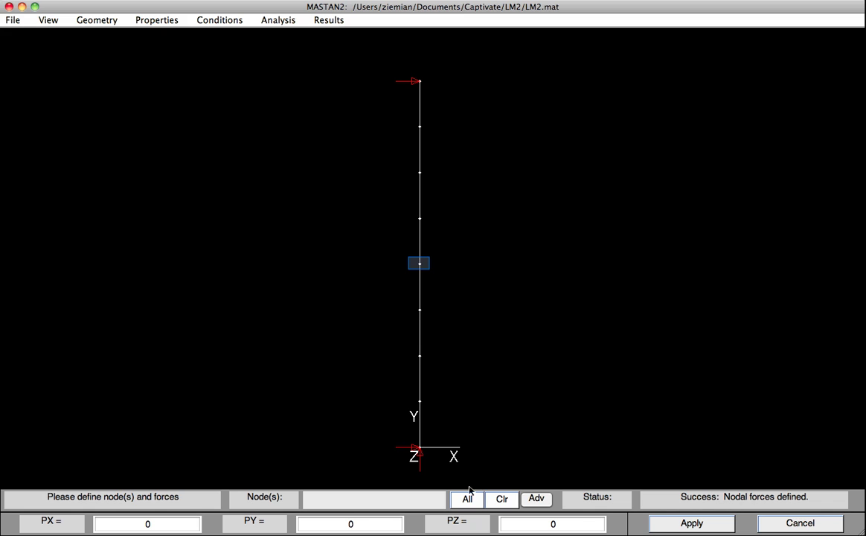
pyautogui.click(419, 265)
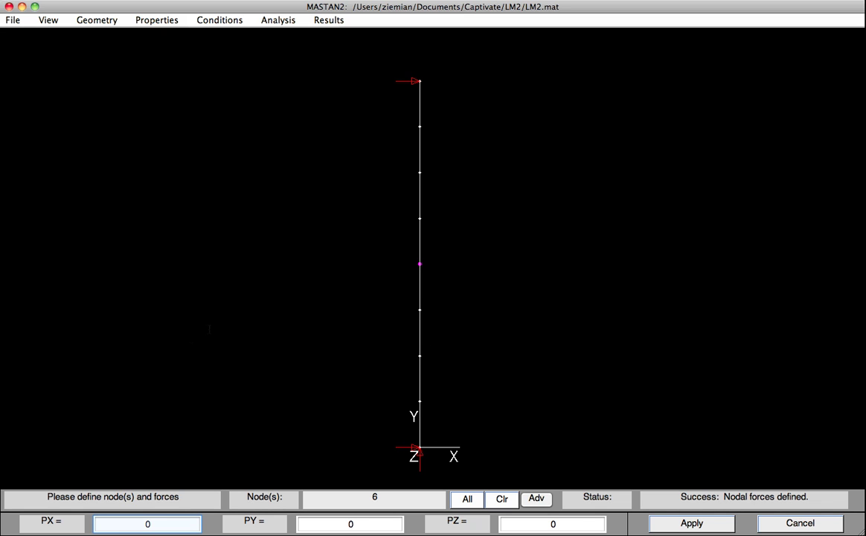
pyautogui.write('p')
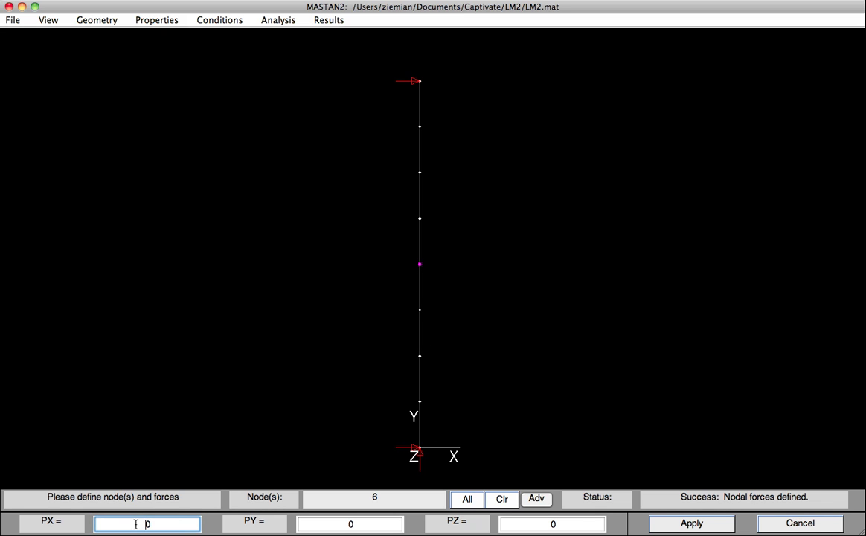
pyautogui.write('1')
pyautogui.click(677, 526)
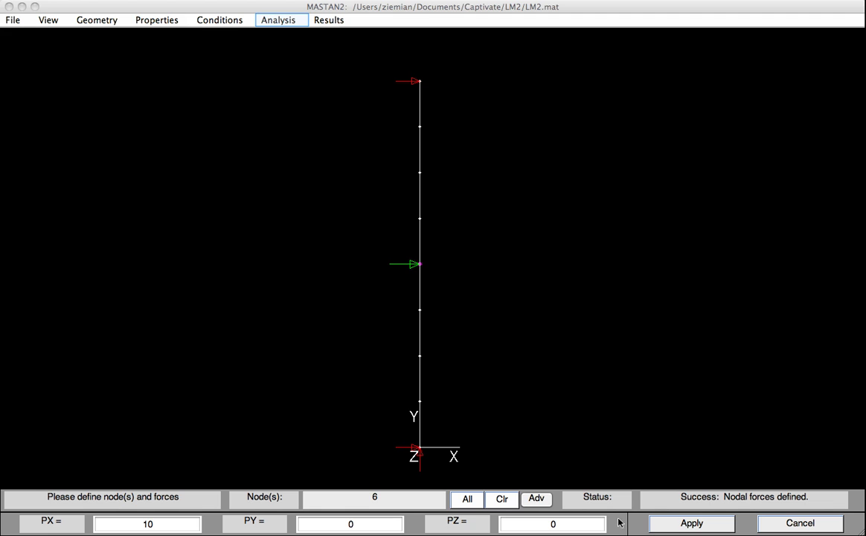
# - Run a 1st-Order Elastic analysis with Analysis Type set to Planar Frame (x-y)
pyautogui.click(260, 21)
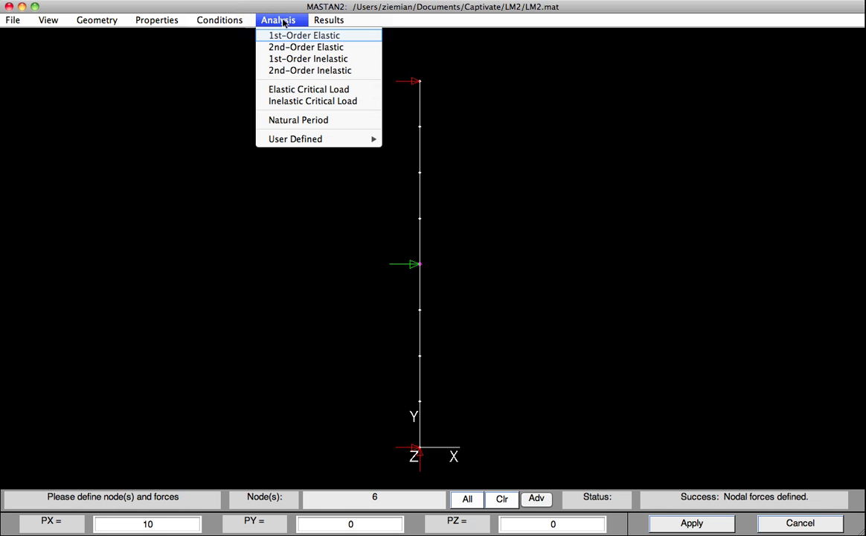
pyautogui.click(268, 37)
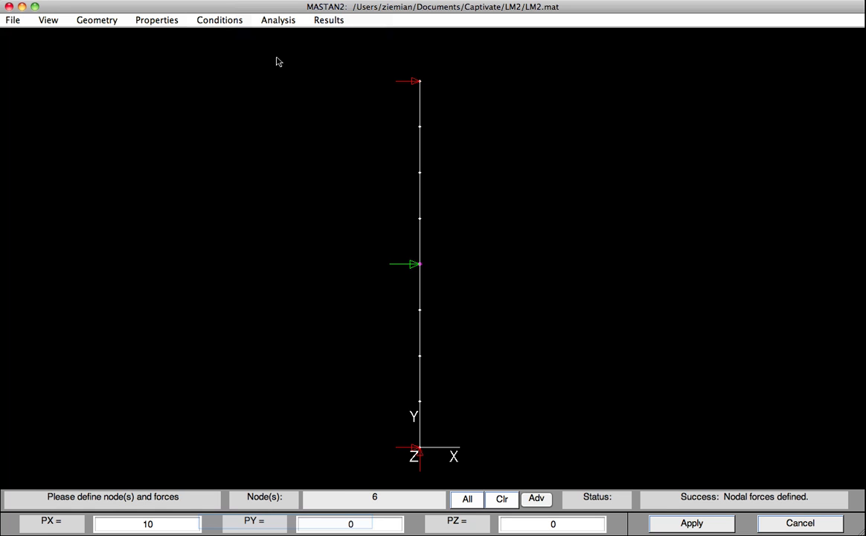
pyautogui.click(267, 521)
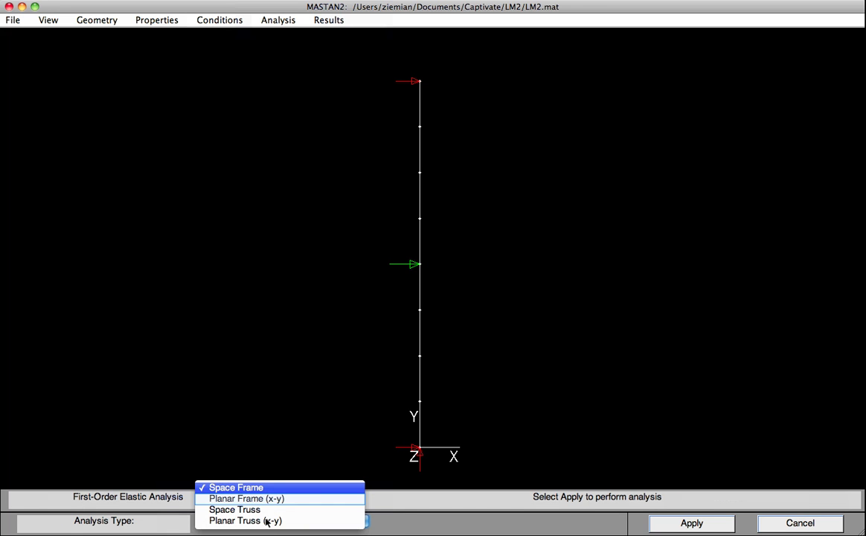
pyautogui.click(268, 498)
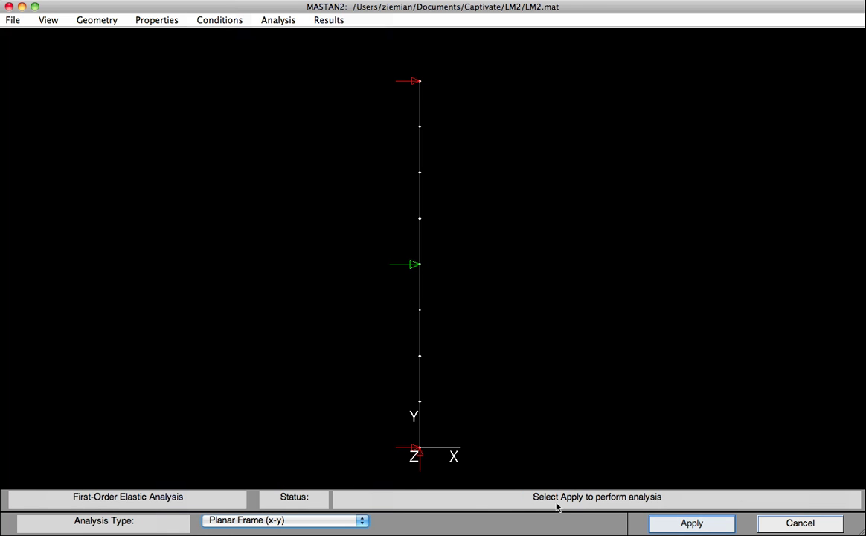
pyautogui.click(676, 525)
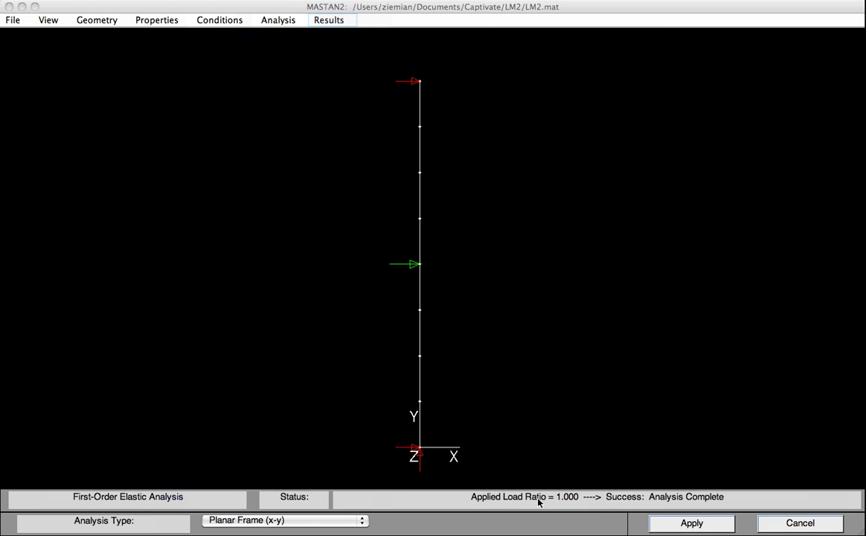
# - Plot the Deflected Shape diagram for the 1st-order elastic result at load ratio 1
pyautogui.click(328, 23)
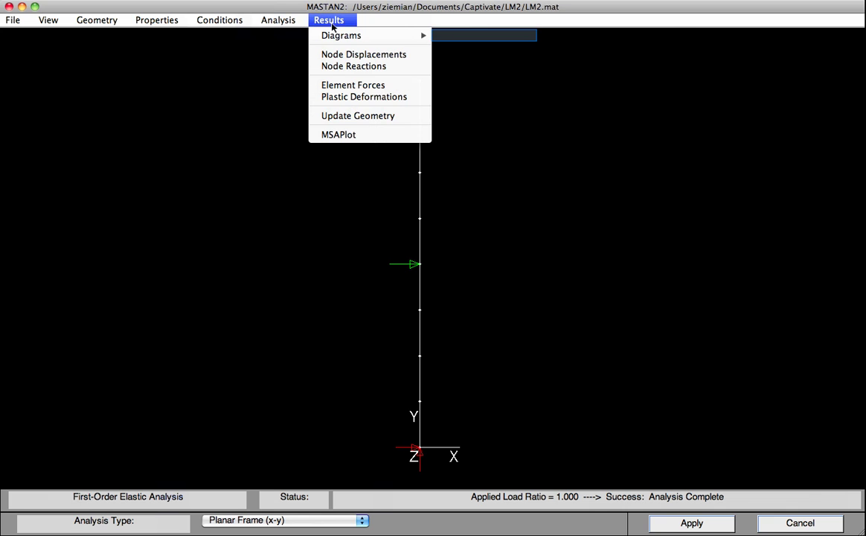
pyautogui.moveTo(332, 35)
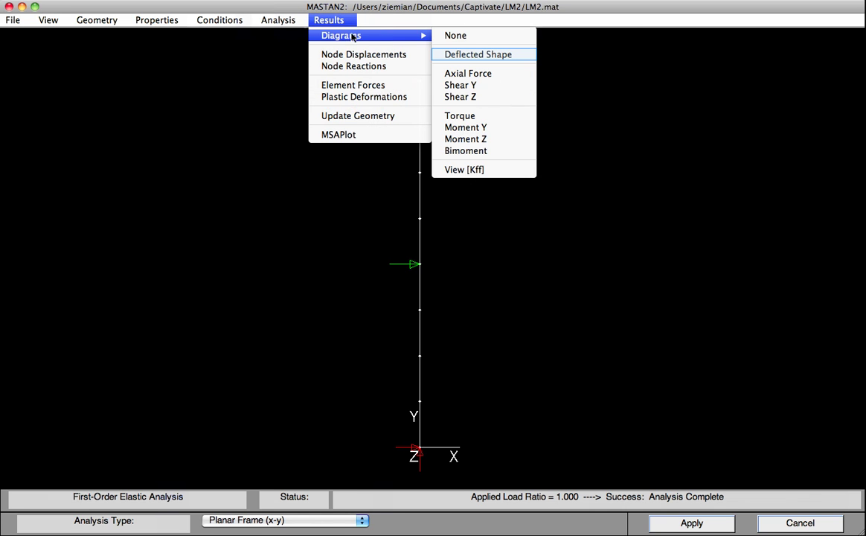
pyautogui.click(477, 55)
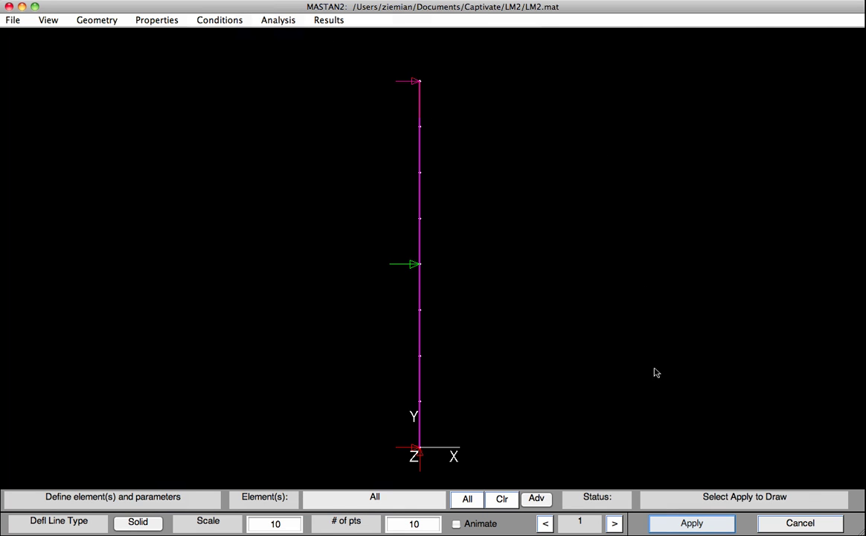
pyautogui.click(662, 524)
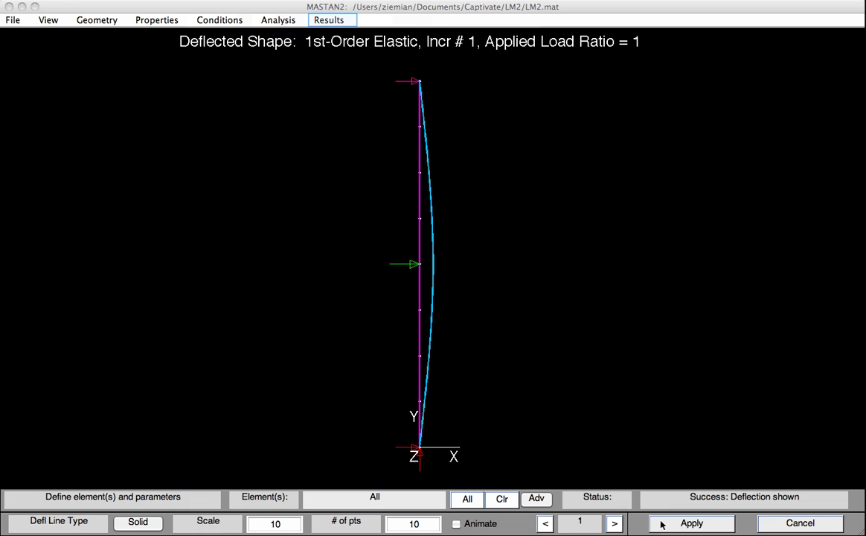
pyautogui.click(661, 525)
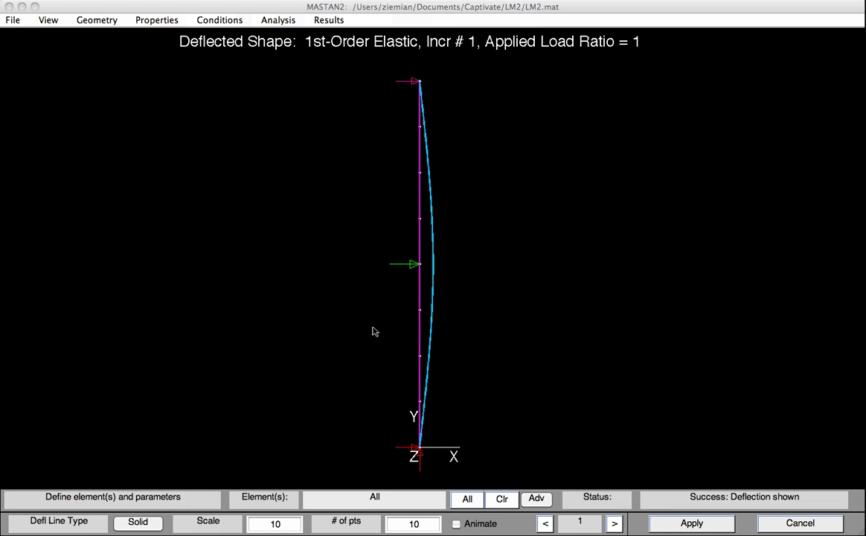
# - Update Geometry using node 6 as reference, x d.o.f., with value 172.8/1000
pyautogui.click(327, 22)
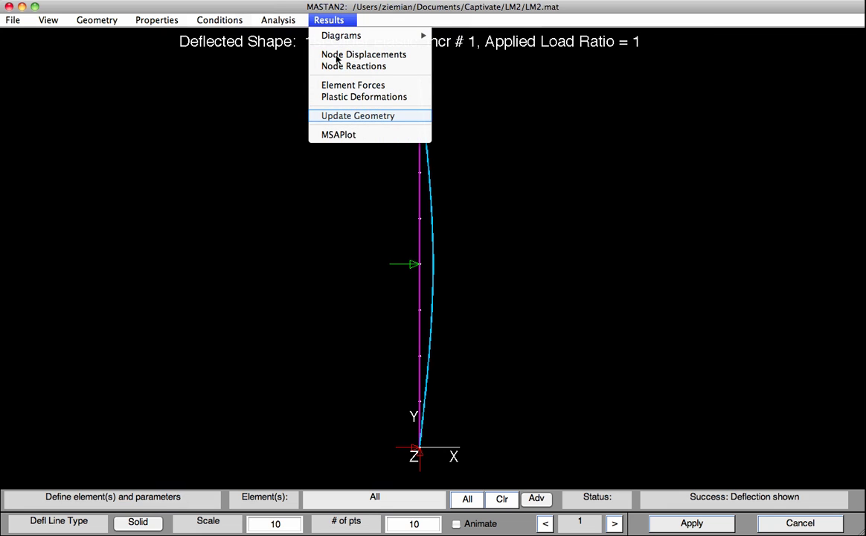
pyautogui.click(339, 117)
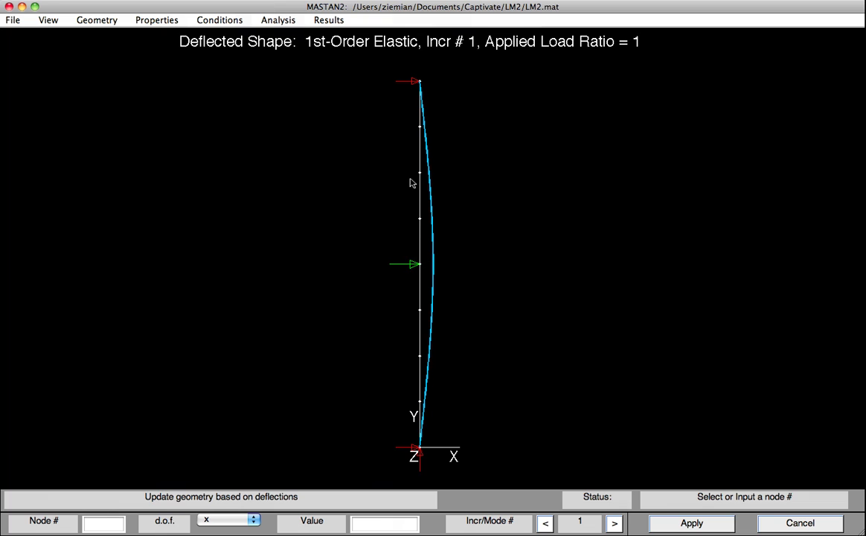
pyautogui.click(421, 266)
pyautogui.click(385, 524)
pyautogui.click(384, 523)
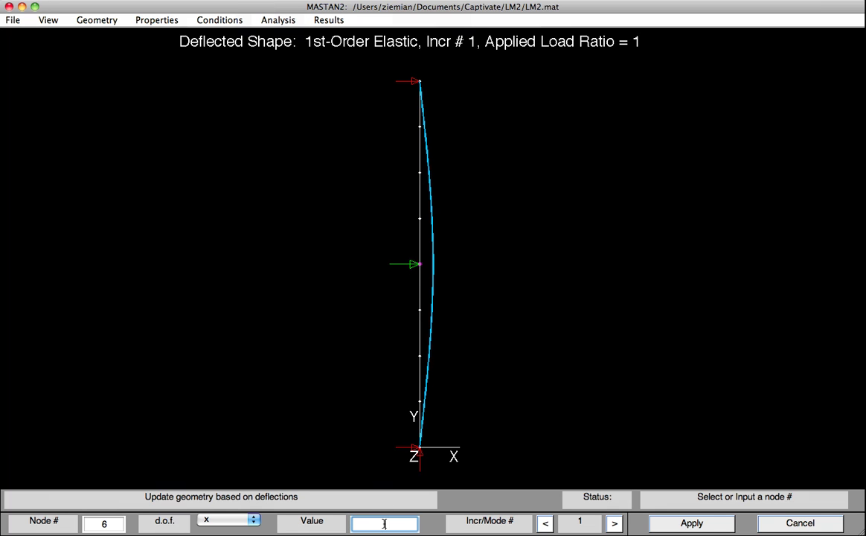
pyautogui.write('172.8/1000')
pyautogui.click(660, 525)
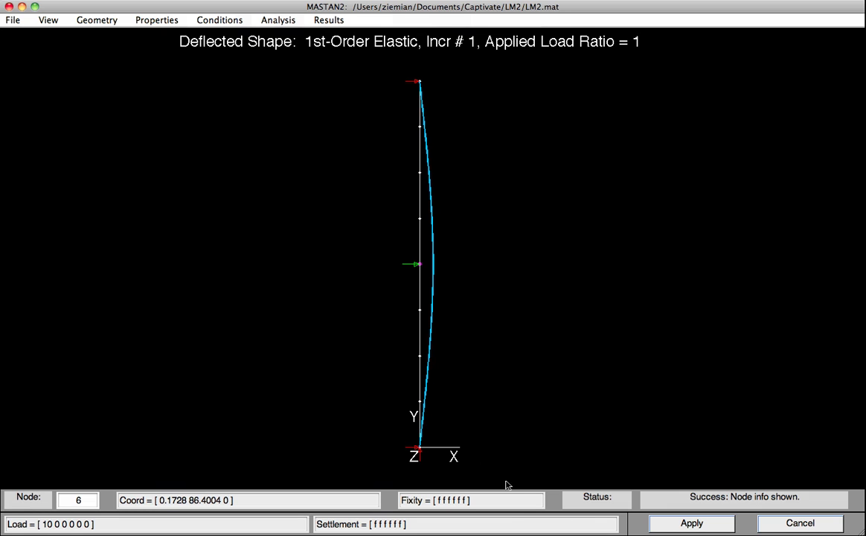
# - Show Node Information for node 6, then node 8, confirming x-coordinate 0.12219
pyautogui.press('super+u')
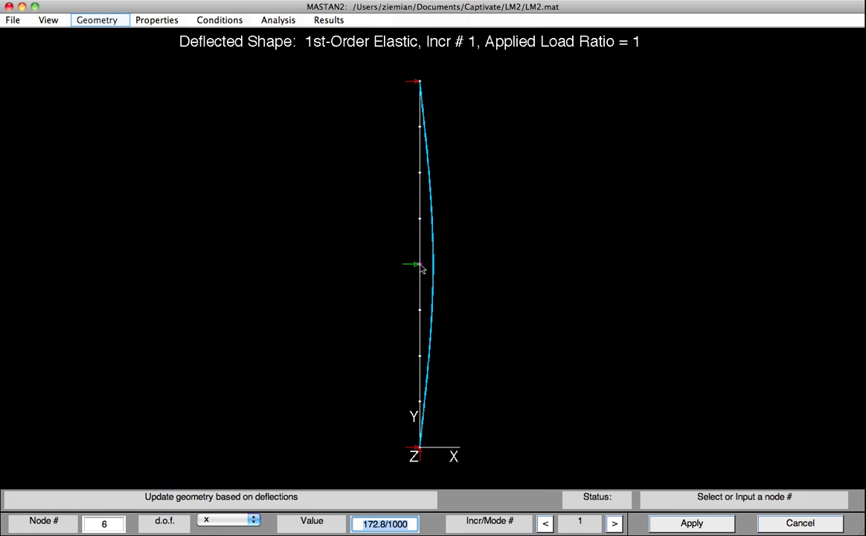
pyautogui.click(95, 21)
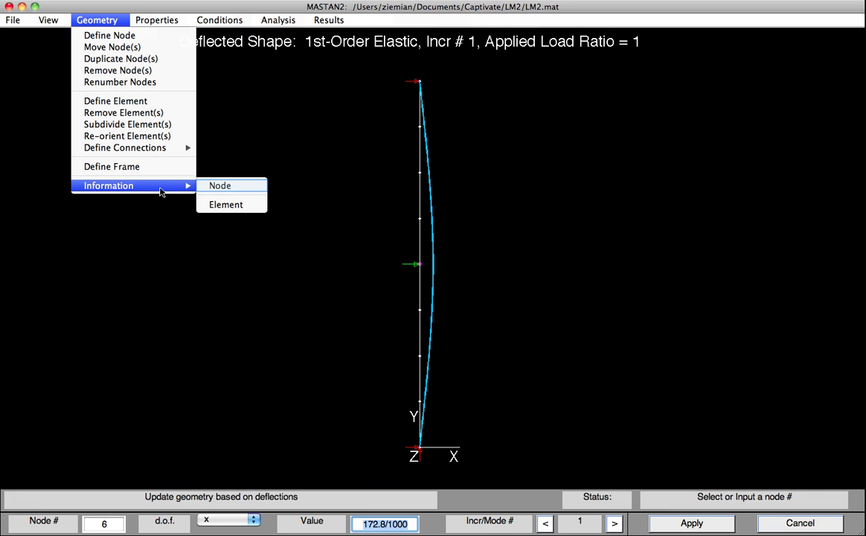
pyautogui.click(205, 186)
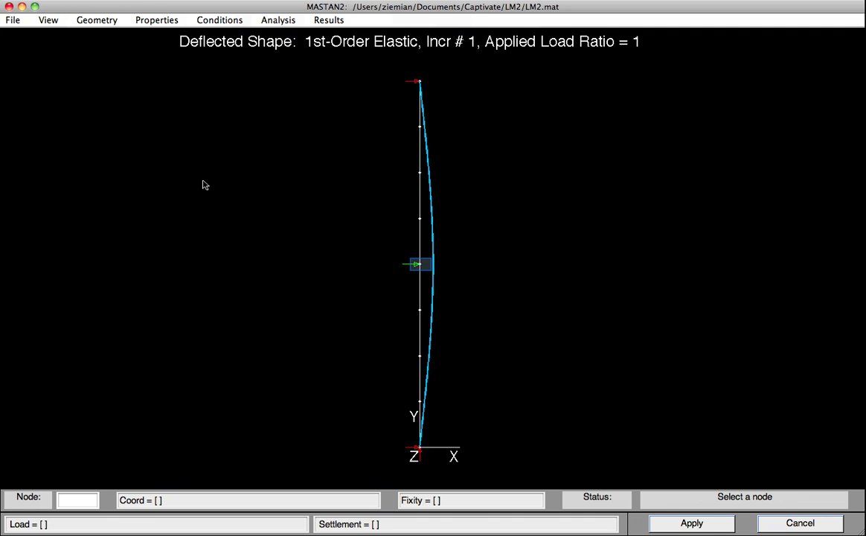
pyautogui.click(420, 264)
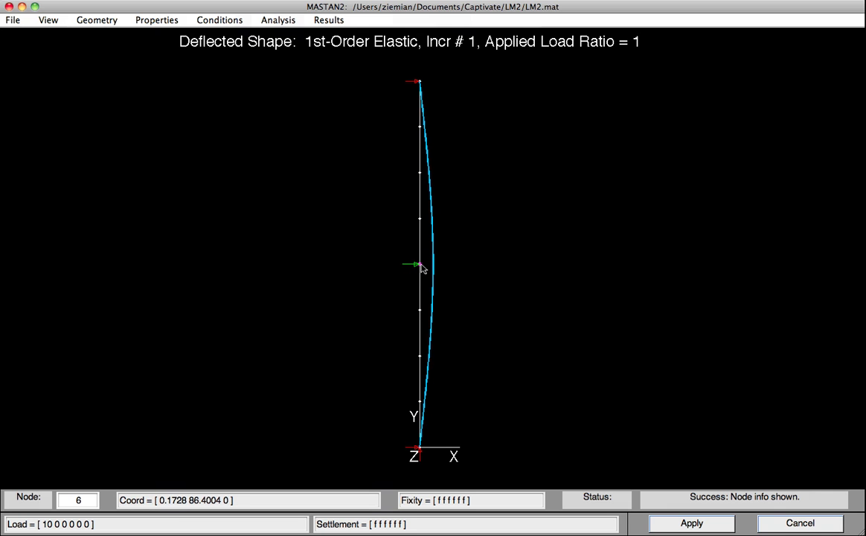
pyautogui.write('8')
pyautogui.press('Return')
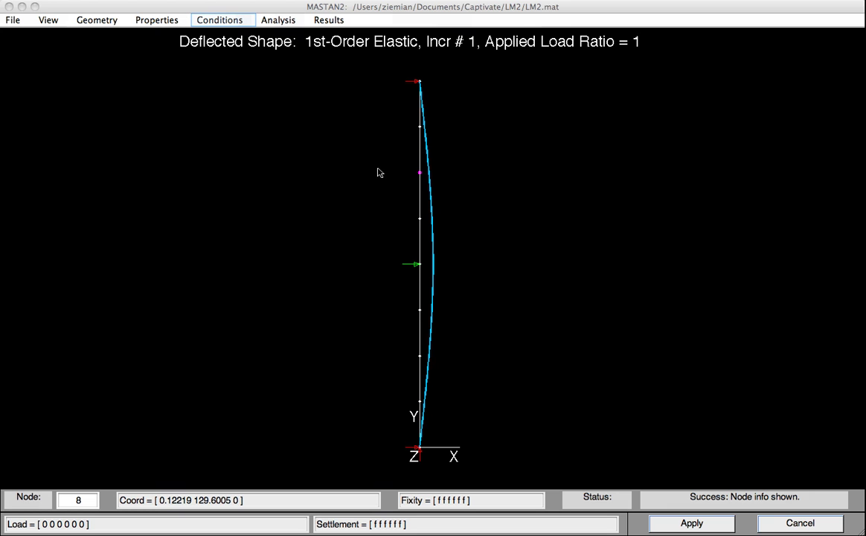
# - Set PX, PY and PZ to 0 on node 6 to clear the lateral force
pyautogui.click(217, 22)
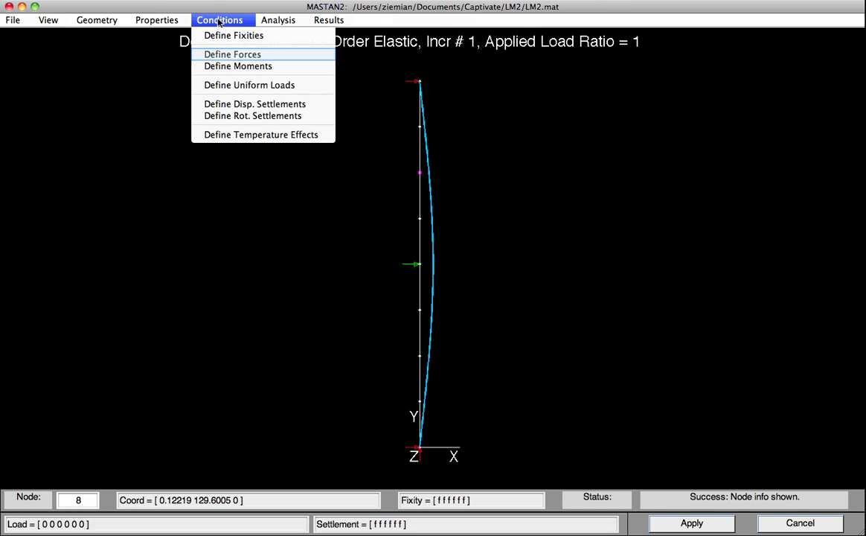
pyautogui.click(228, 57)
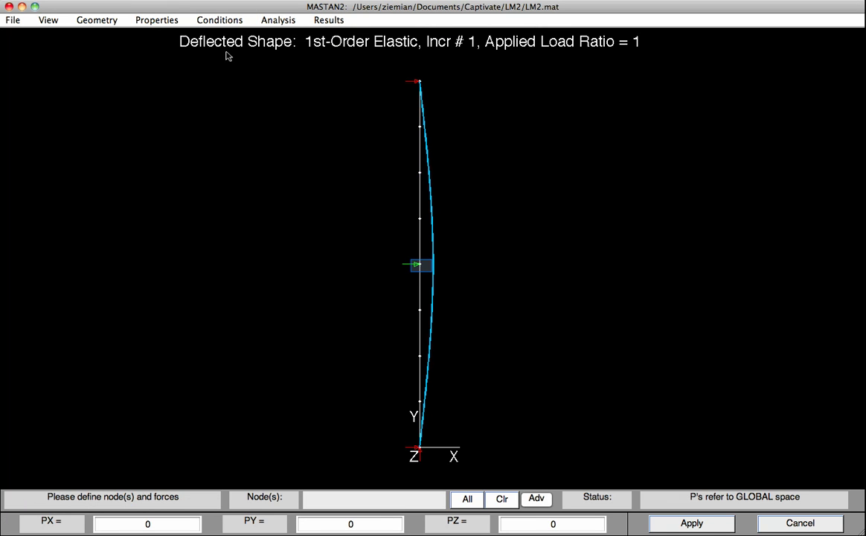
pyautogui.click(420, 265)
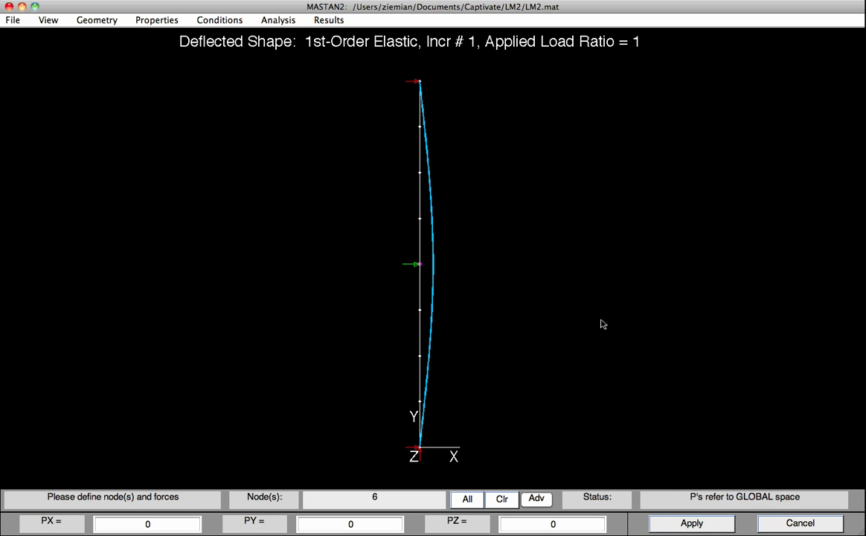
pyautogui.click(674, 524)
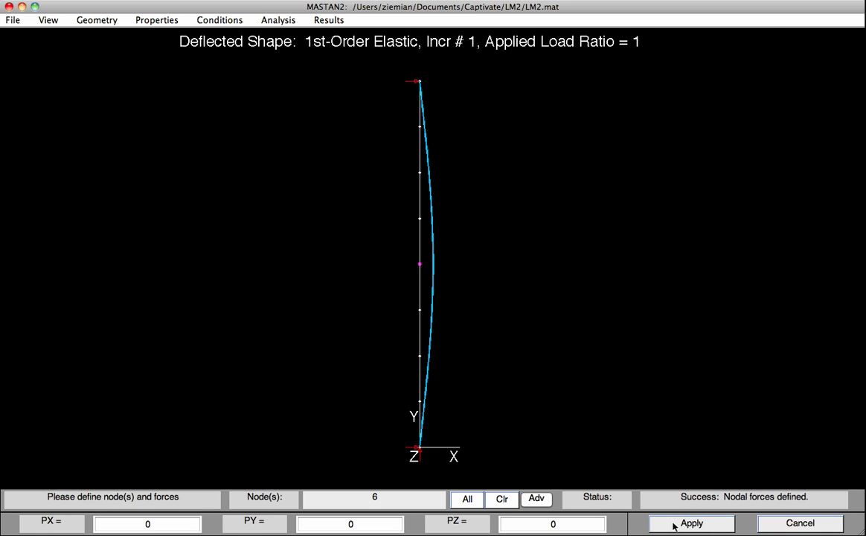